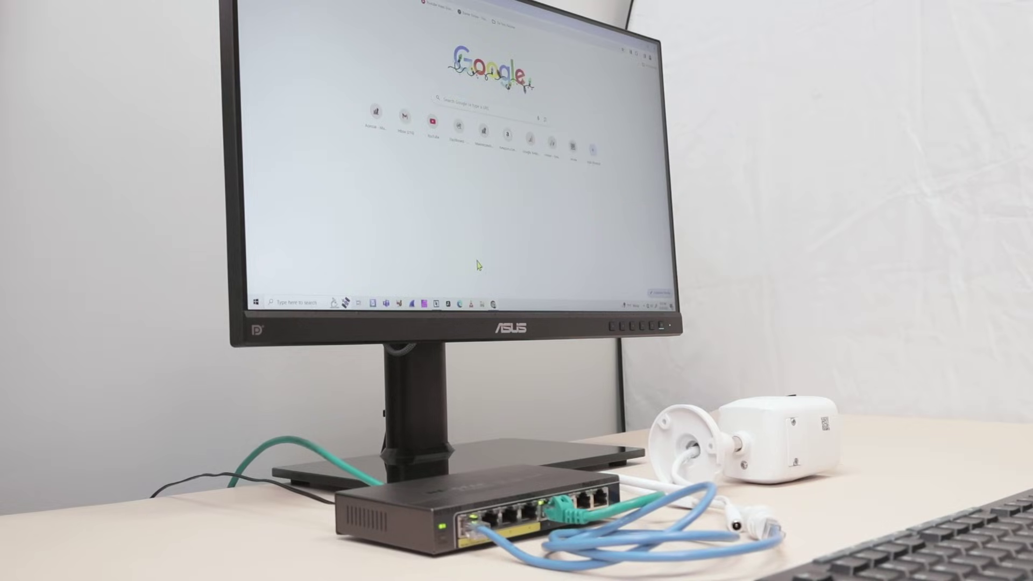
Step: Launch SADP via Windows search, allow the UAC prompt, and select the discovered camera at 192.168.1.64
click(284, 302)
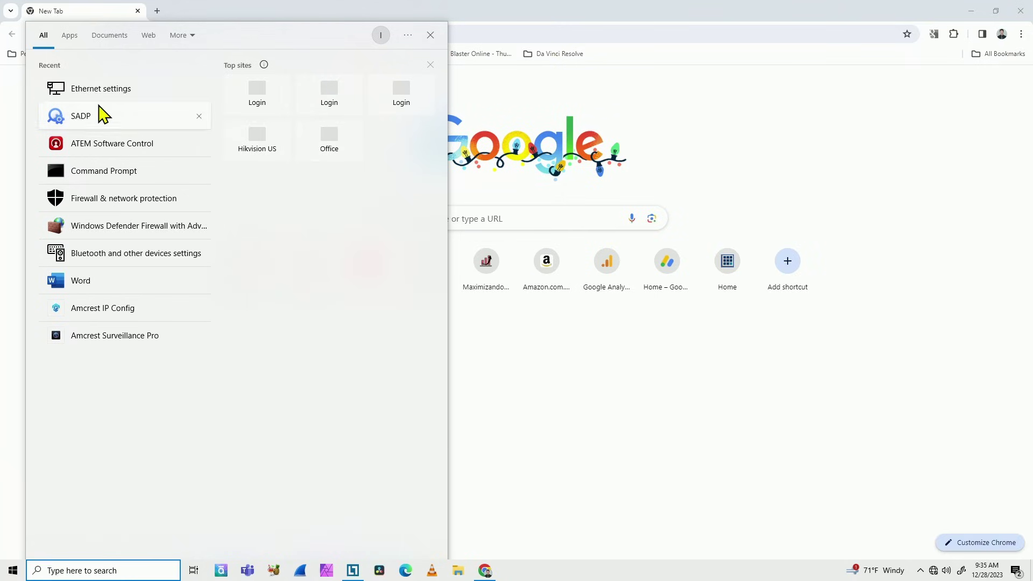
click(101, 116)
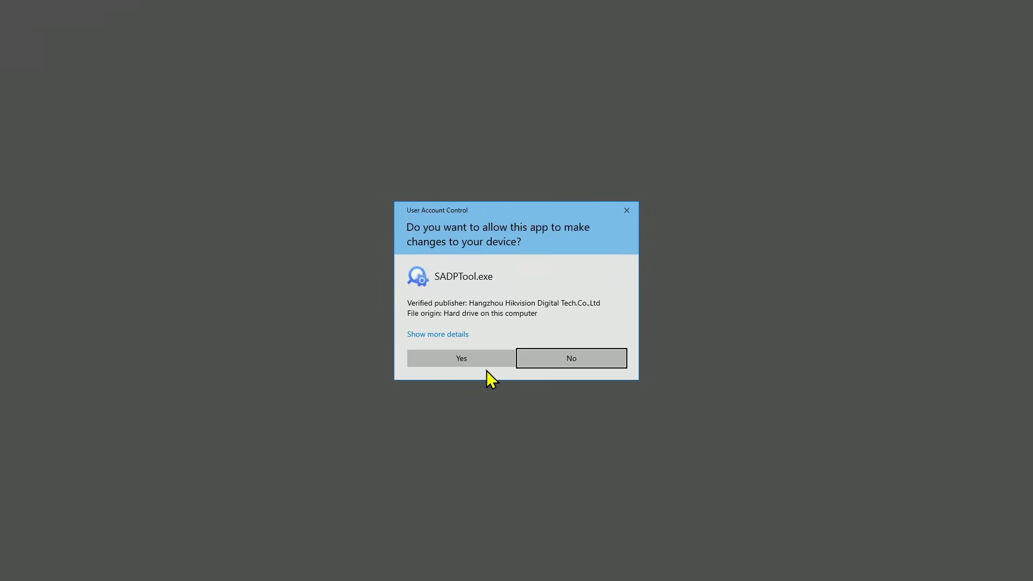
click(474, 361)
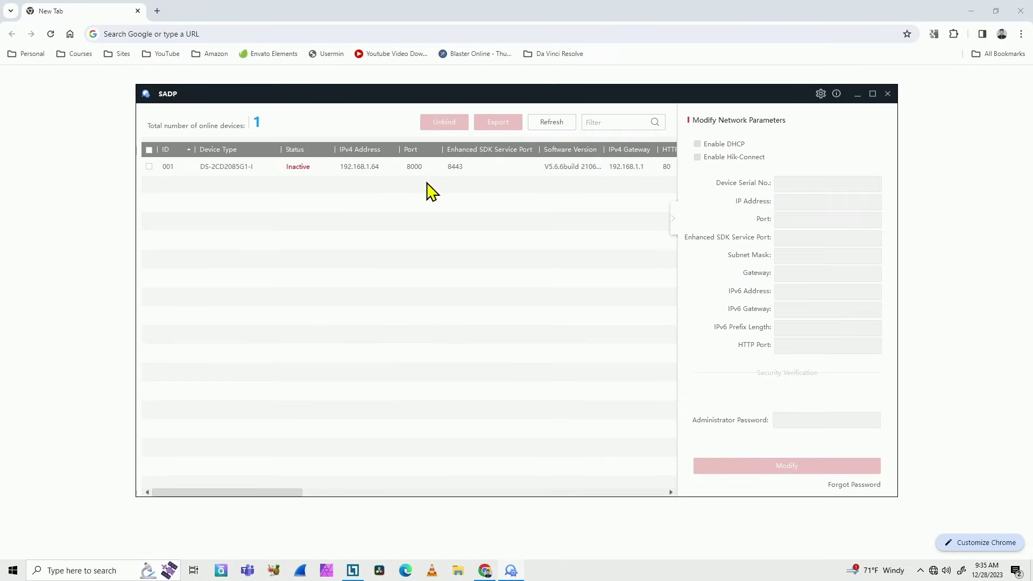
click(378, 171)
Step: Reach the Ethernet settings page through search and show the adapter list in Network Connections
right_click(934, 570)
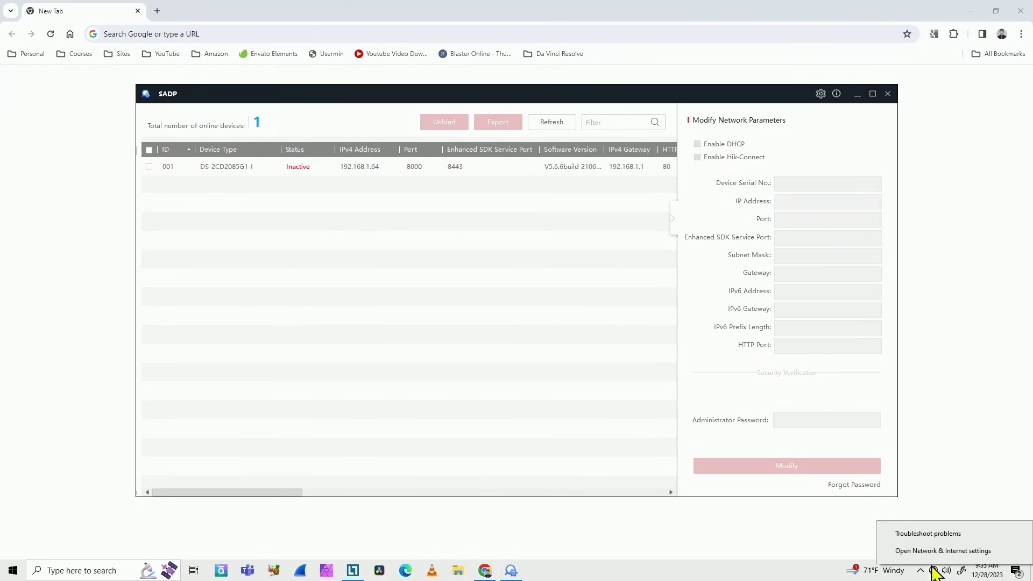
click(930, 551)
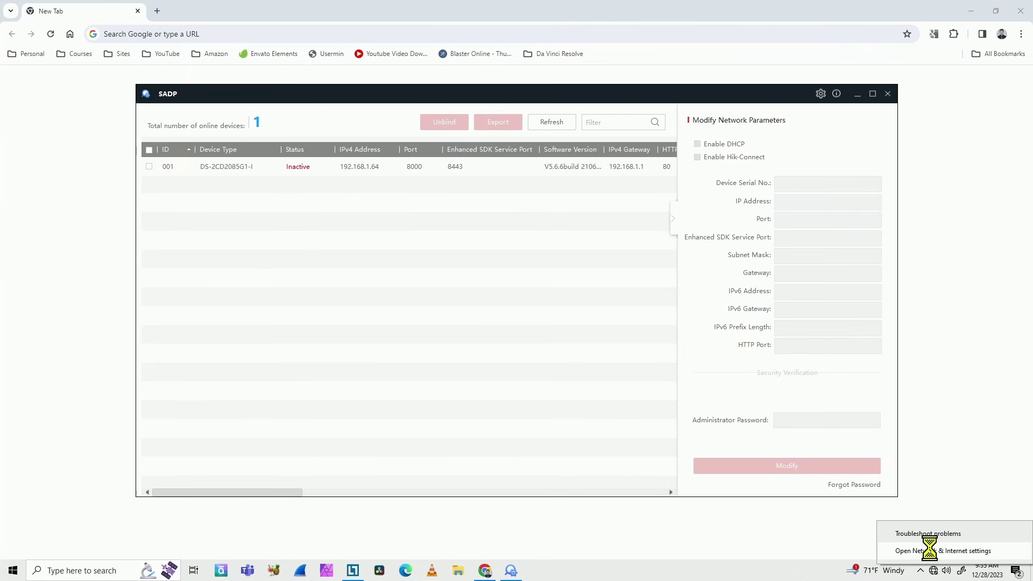
click(81, 570)
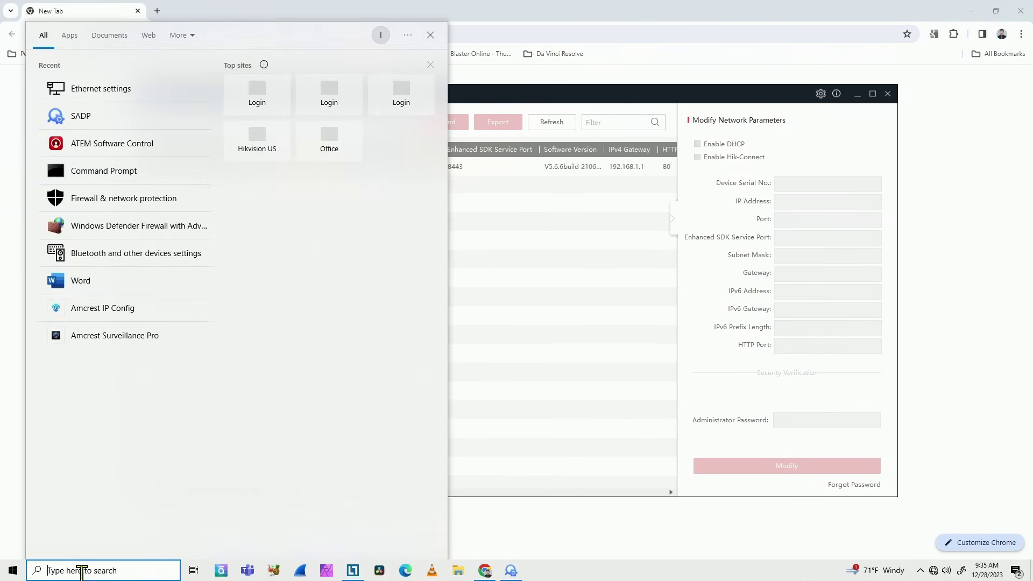
text(net)
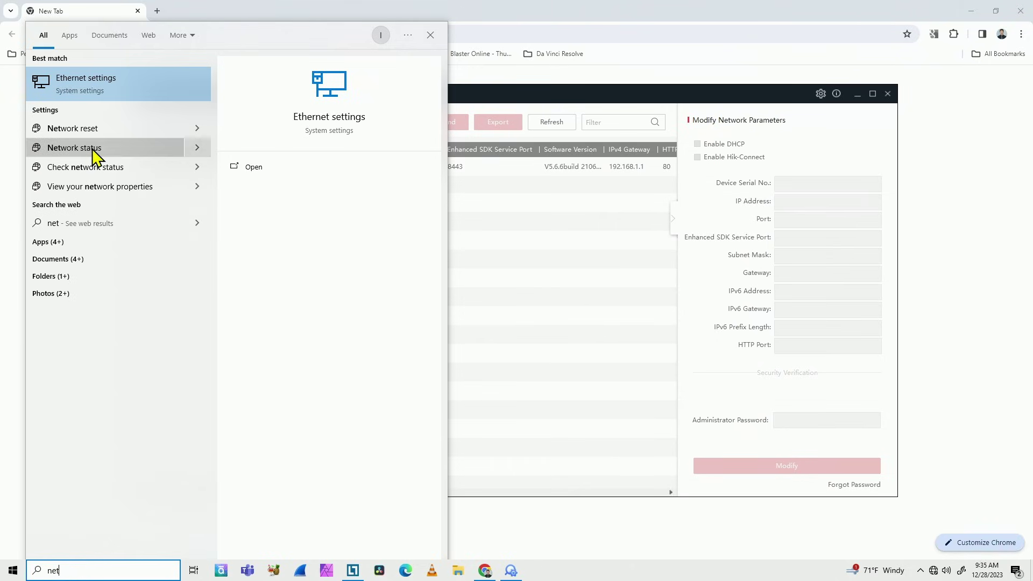
click(91, 88)
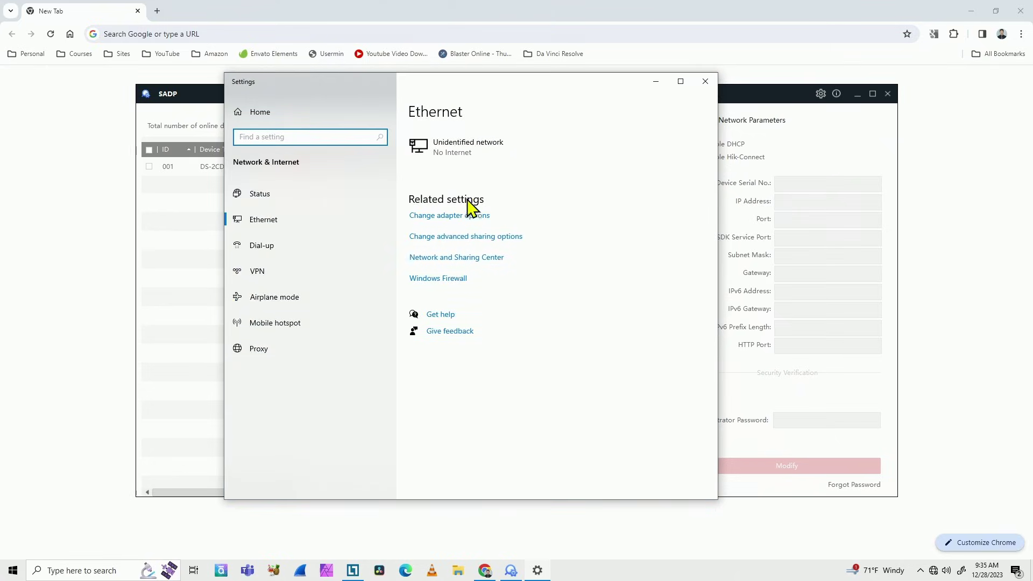
click(441, 218)
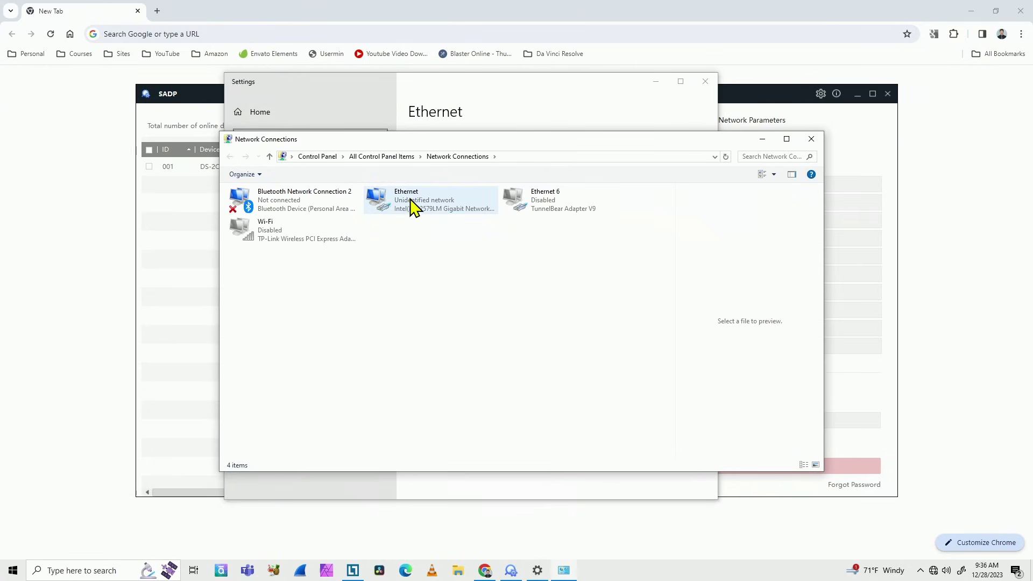
Step: Bring up the Ethernet adapter's IPv4 properties showing static address 192.168.0.160 and gateway 192.168.0.1
click(417, 208)
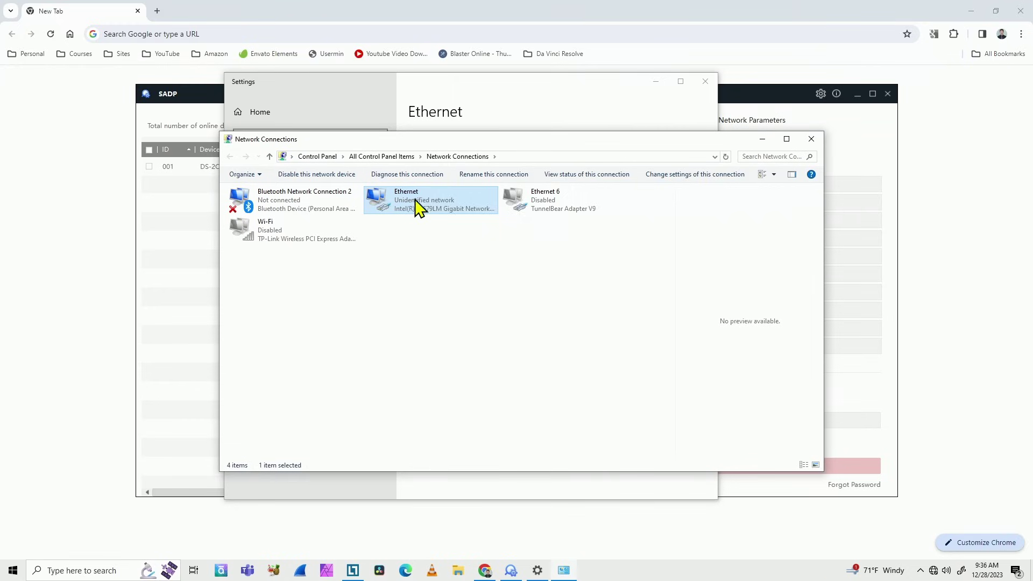
right_click(416, 200)
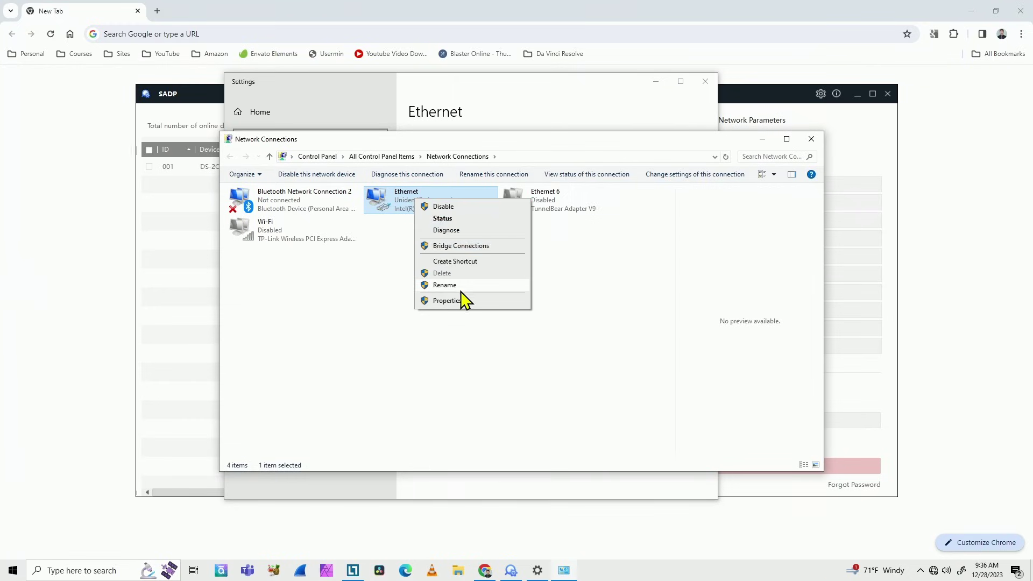
click(445, 300)
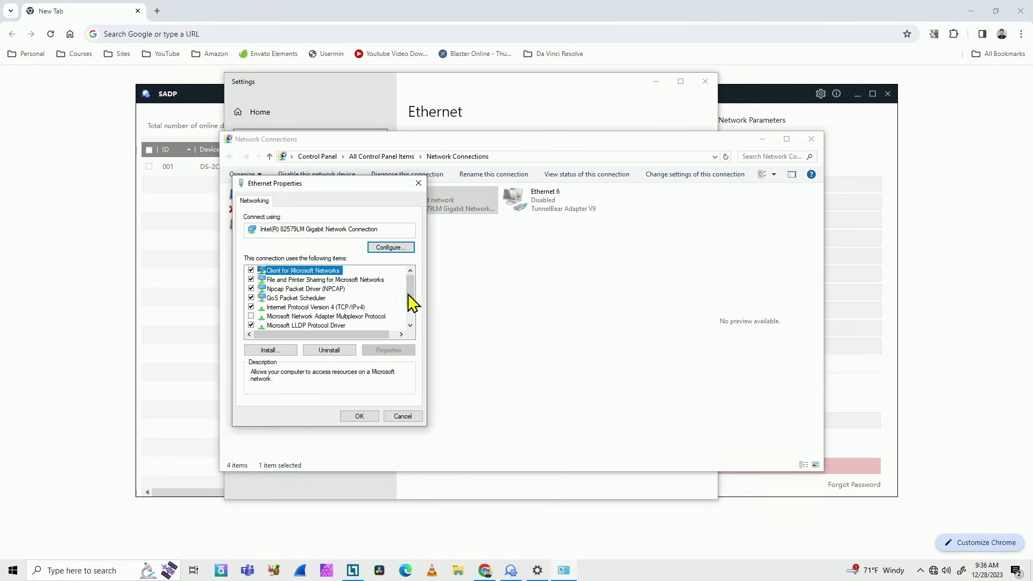
click(339, 309)
click(382, 355)
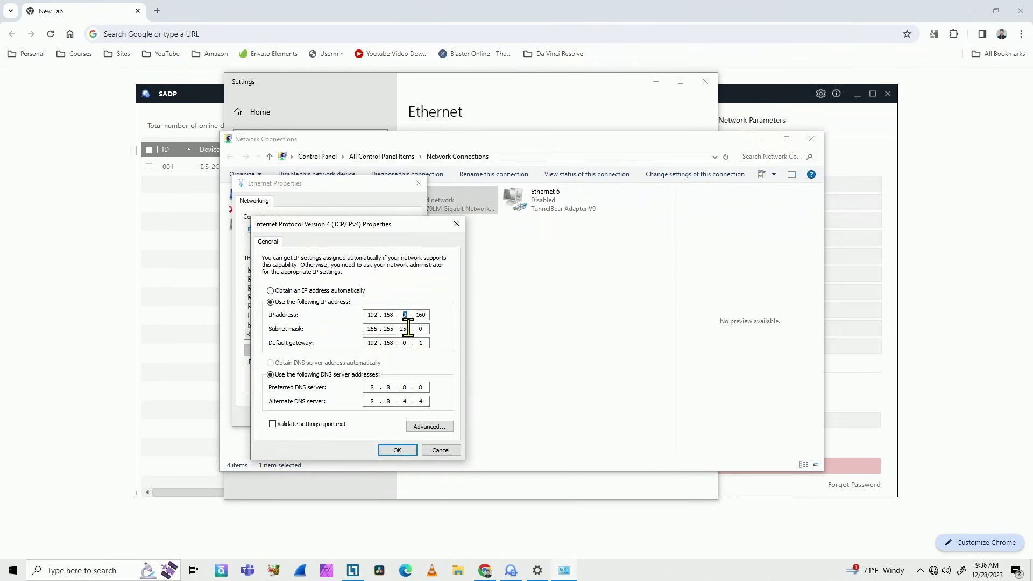
Step: Add a second address 192.168.1.160 with mask 255.255.255.0 in Advanced TCP/IP Settings
click(429, 427)
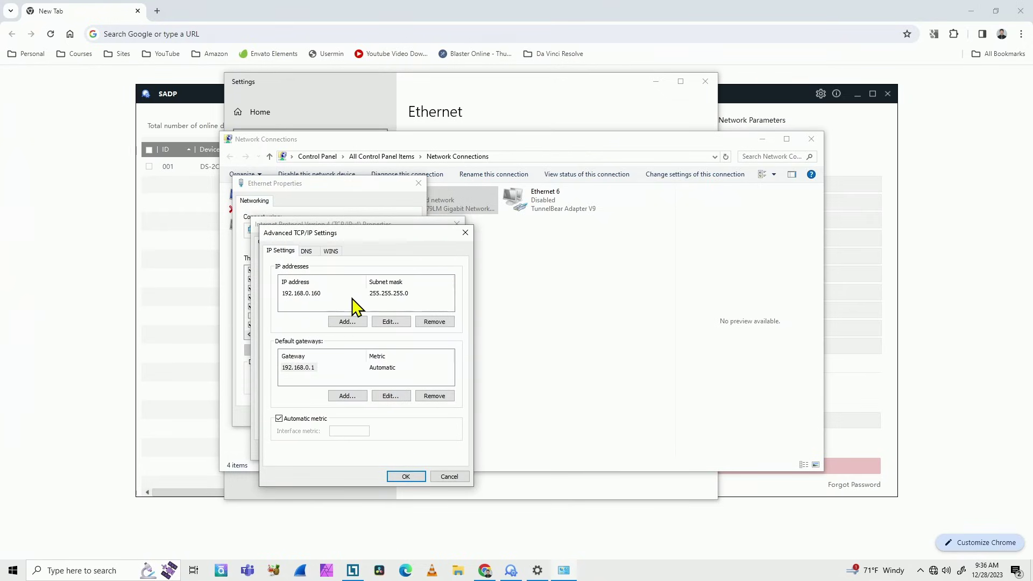
click(345, 322)
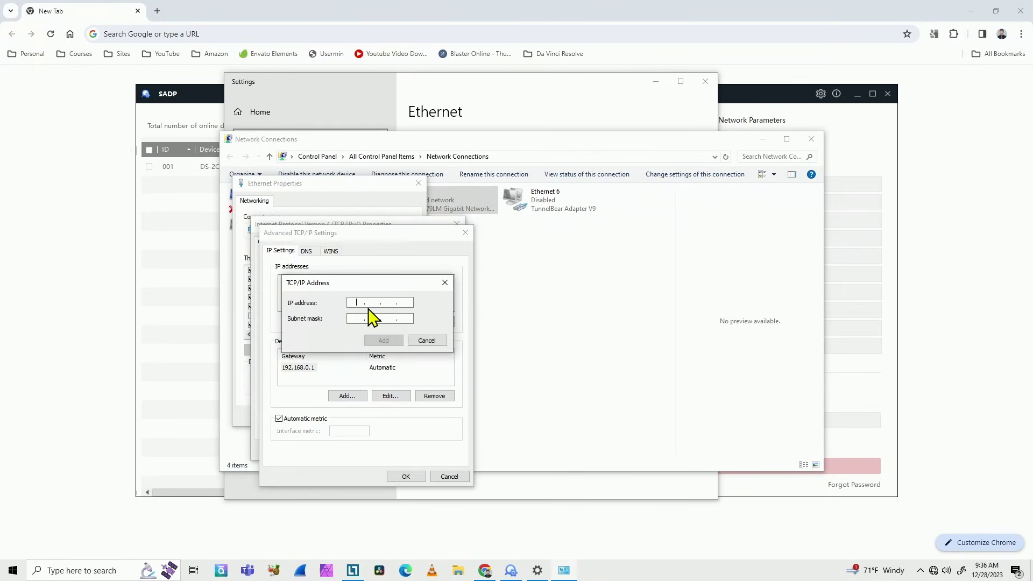
text(192.168.1.160)
click(408, 319)
click(385, 343)
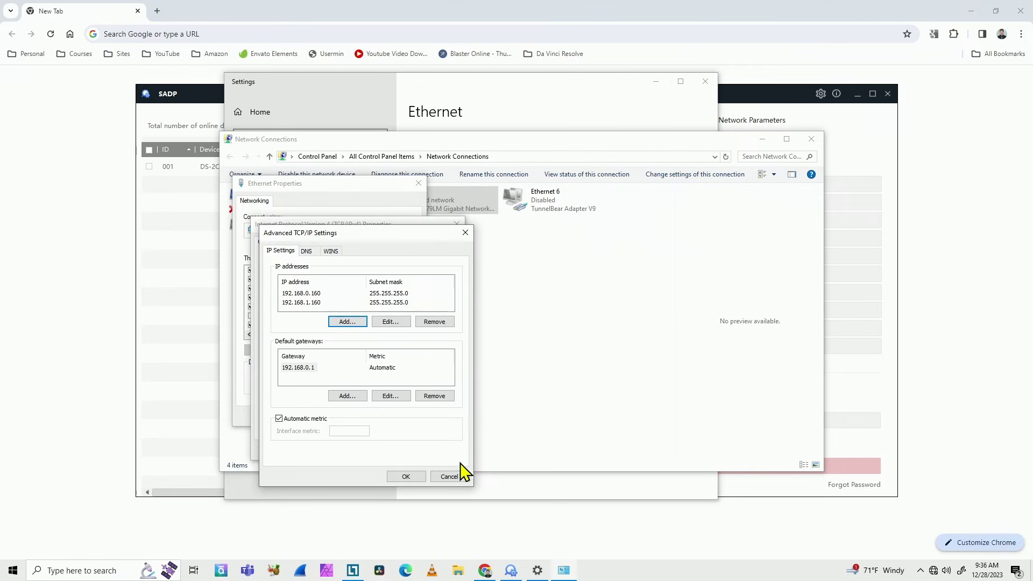
Step: Accept all adapter dialogs, close the network windows, and reselect the inactive camera in SADP
click(407, 477)
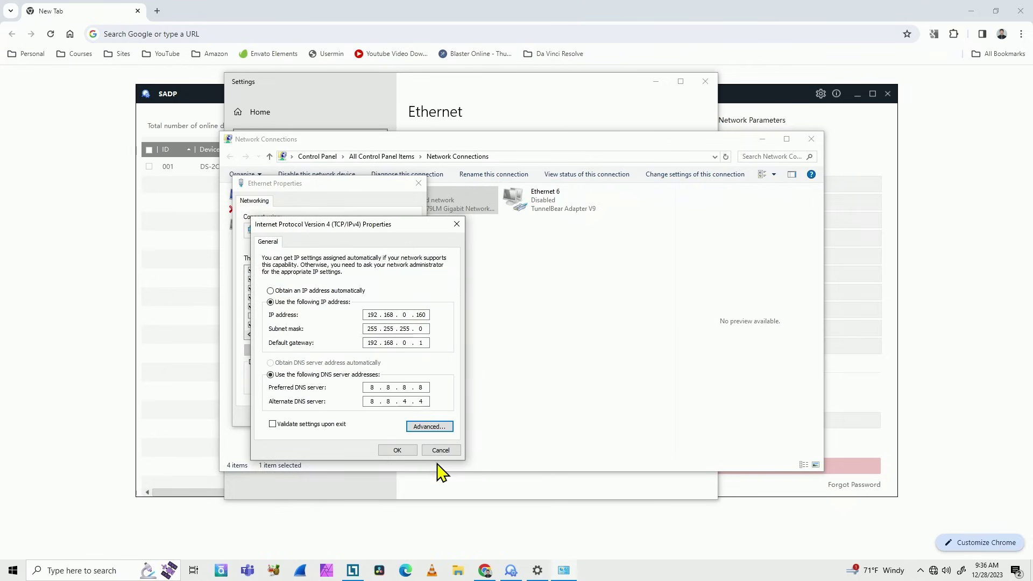
click(400, 449)
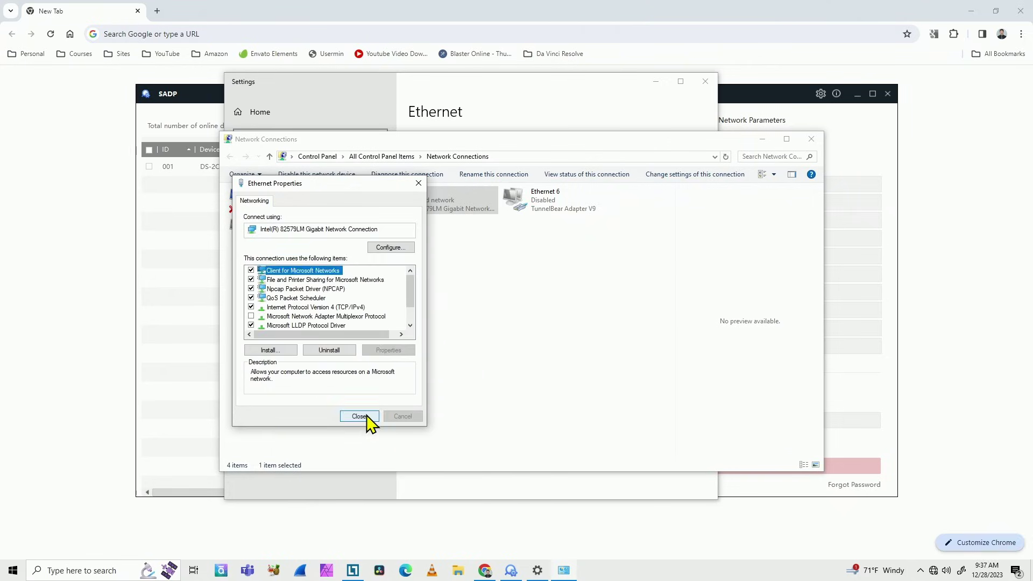
click(365, 416)
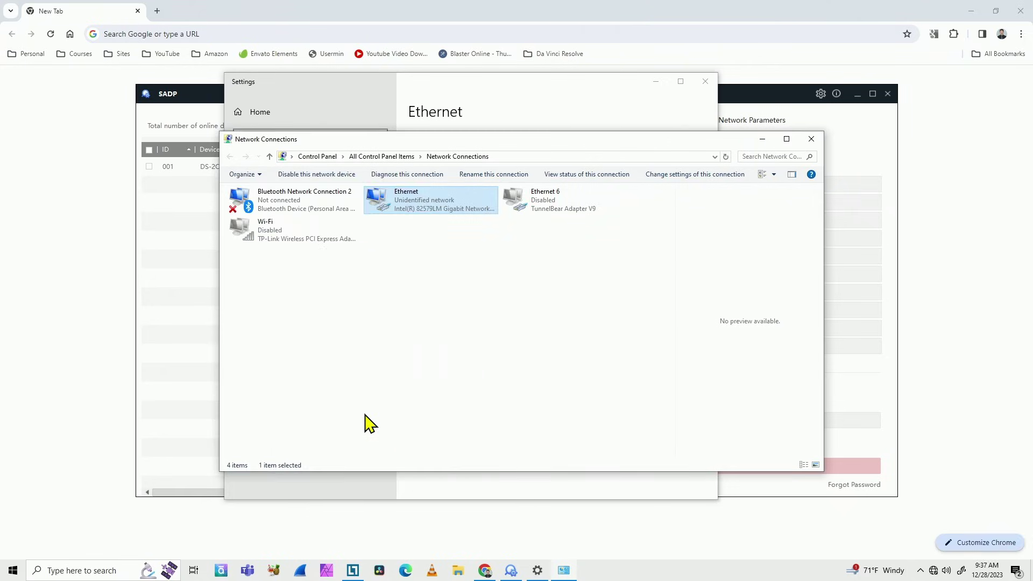
click(811, 140)
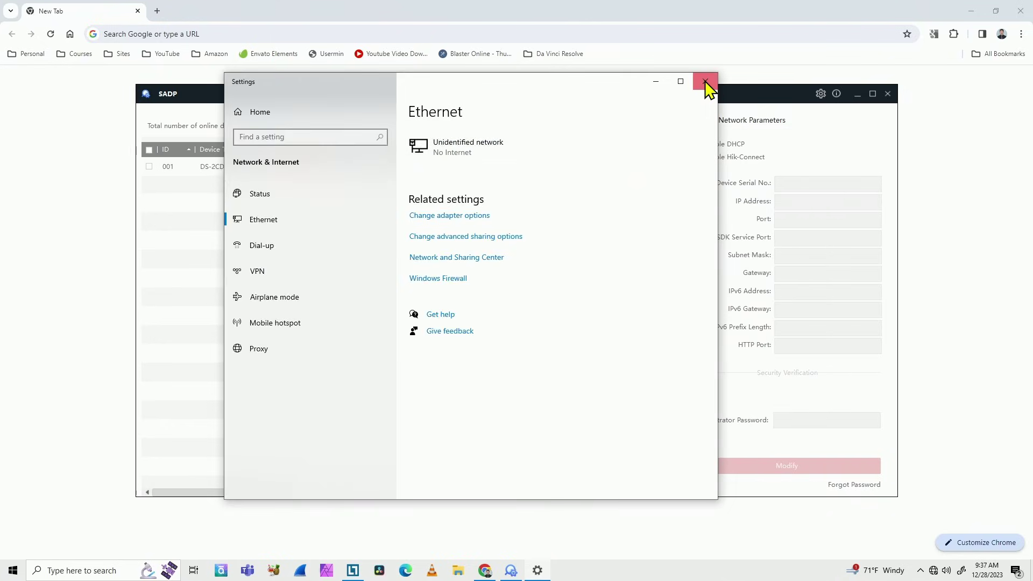
click(705, 80)
click(340, 171)
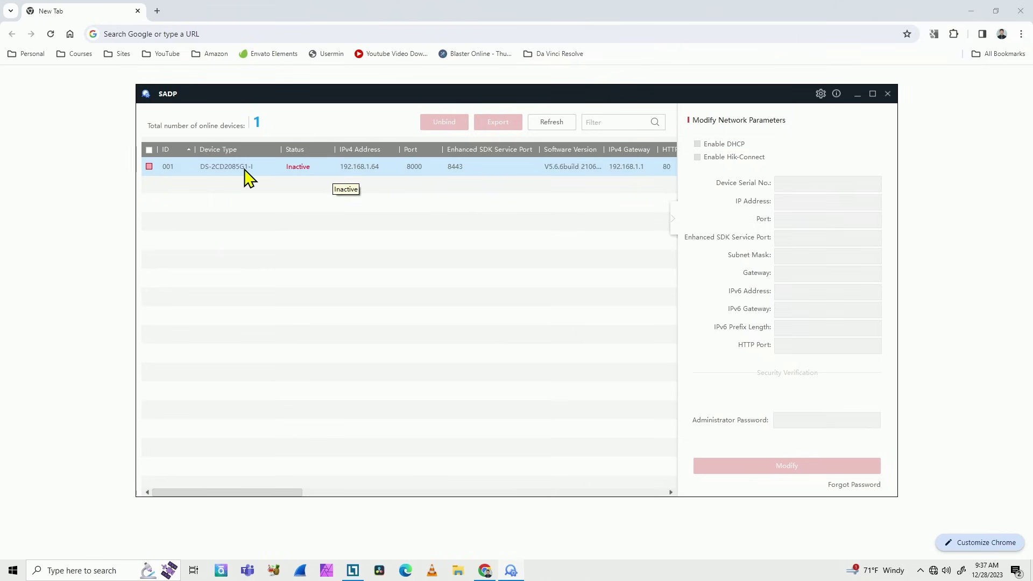
Step: Activate the checked camera with a new confirmed password so it shows Active
click(149, 168)
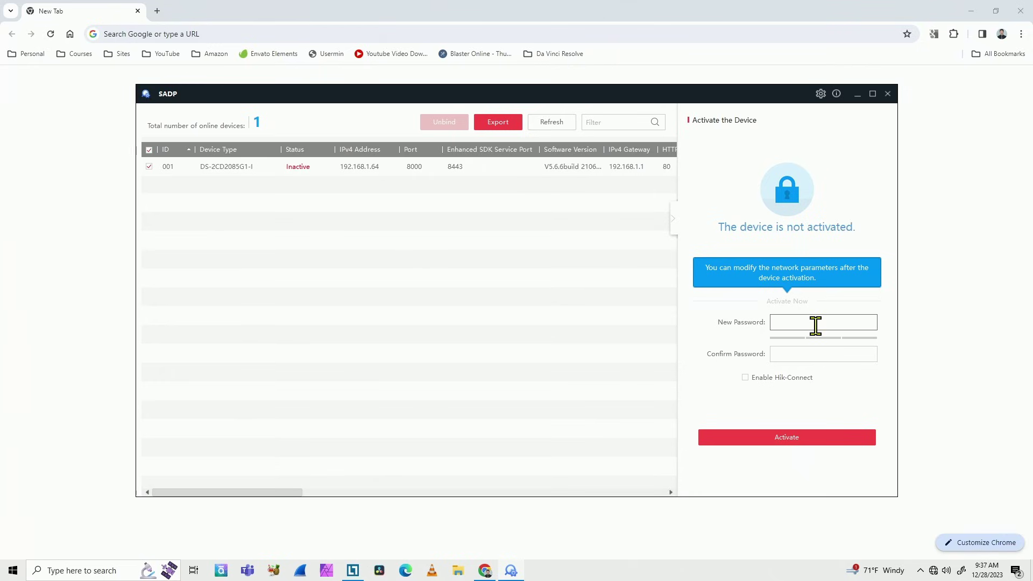
text(**)
key(Tab)
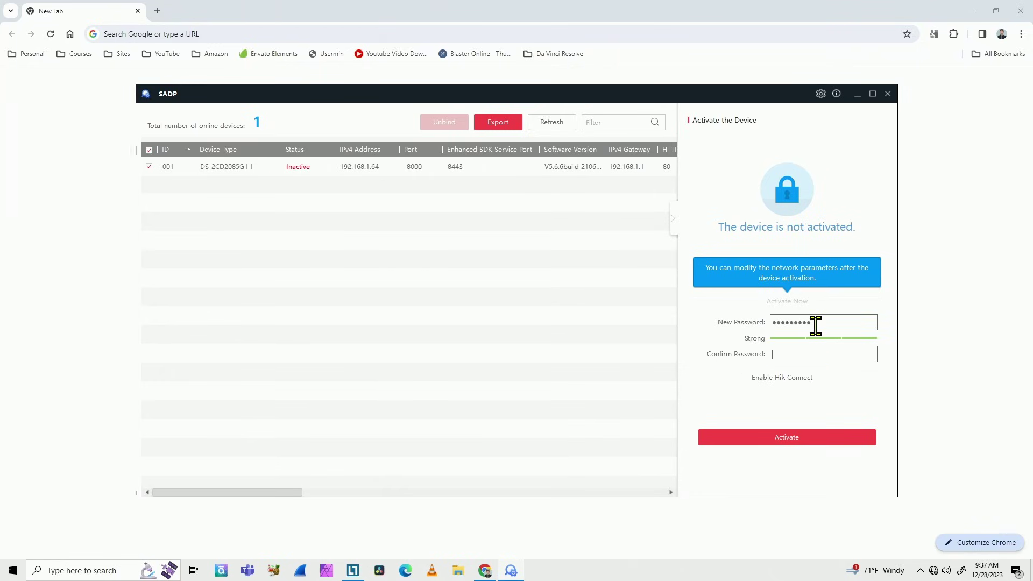
text(*********)
click(788, 446)
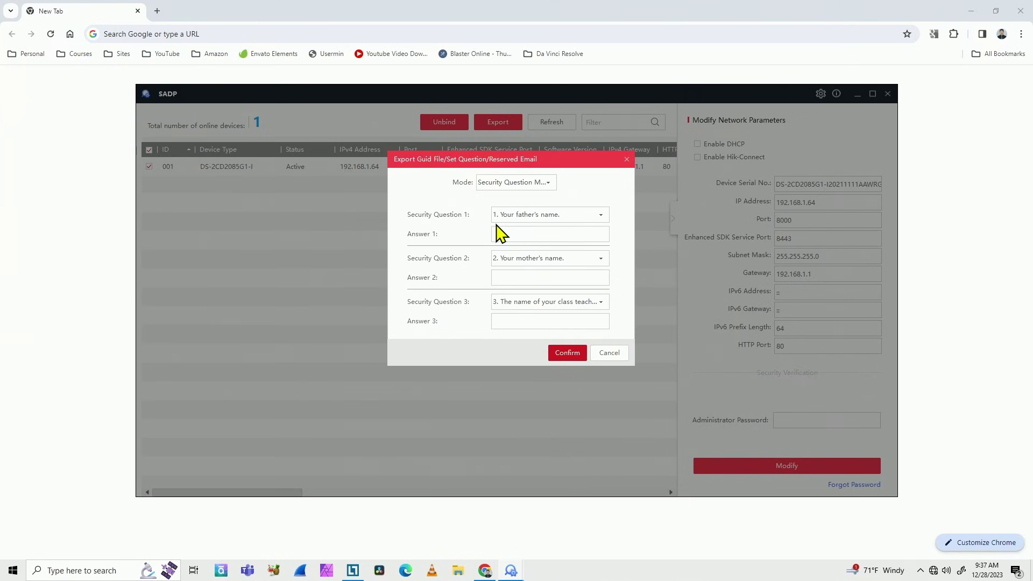
Step: Fill in the three security question answers, confirm them, and close the Set Question dialog
click(522, 232)
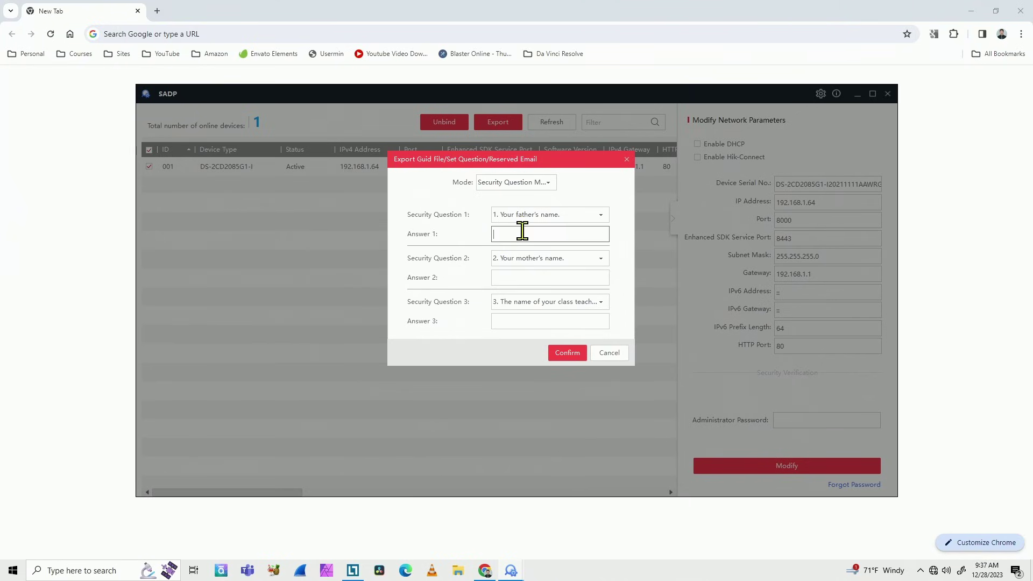
text(a)
click(505, 275)
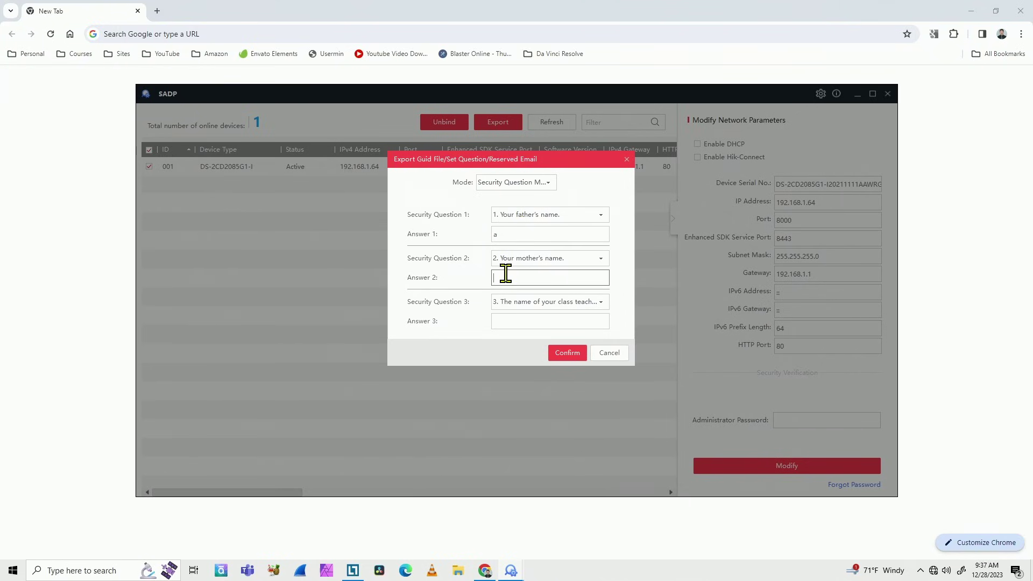
text(b)
click(517, 320)
text(c)
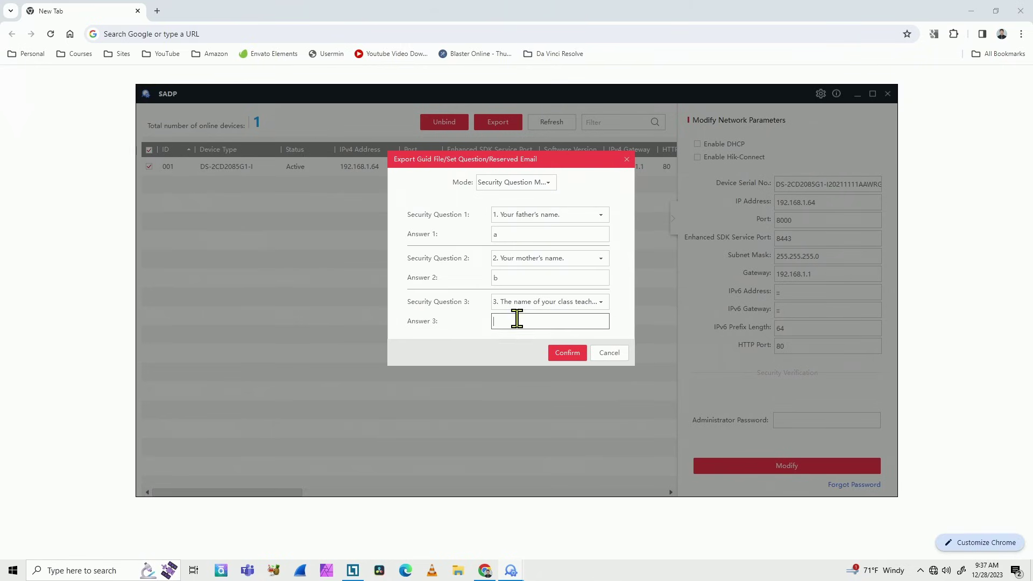
click(567, 353)
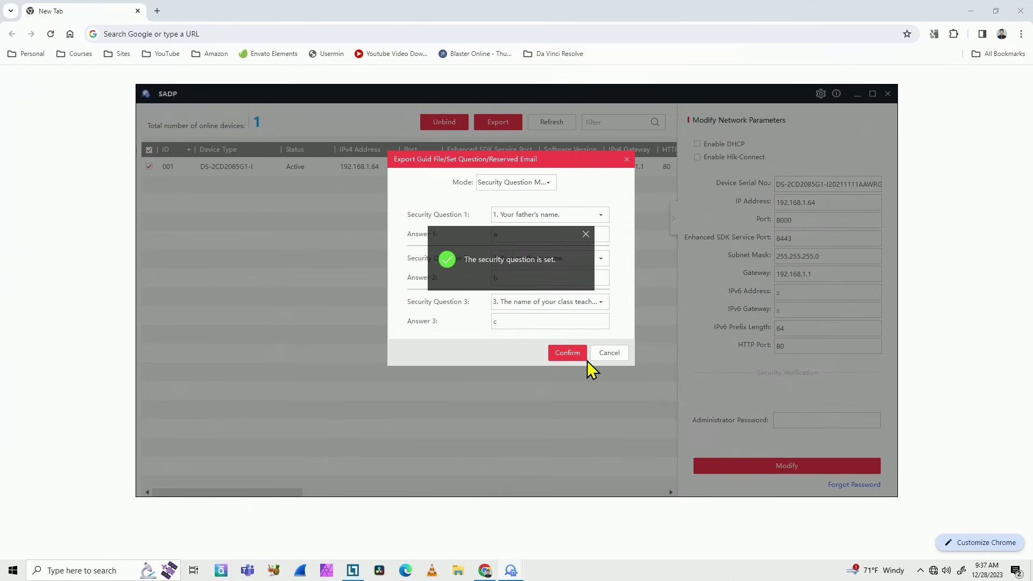
click(586, 234)
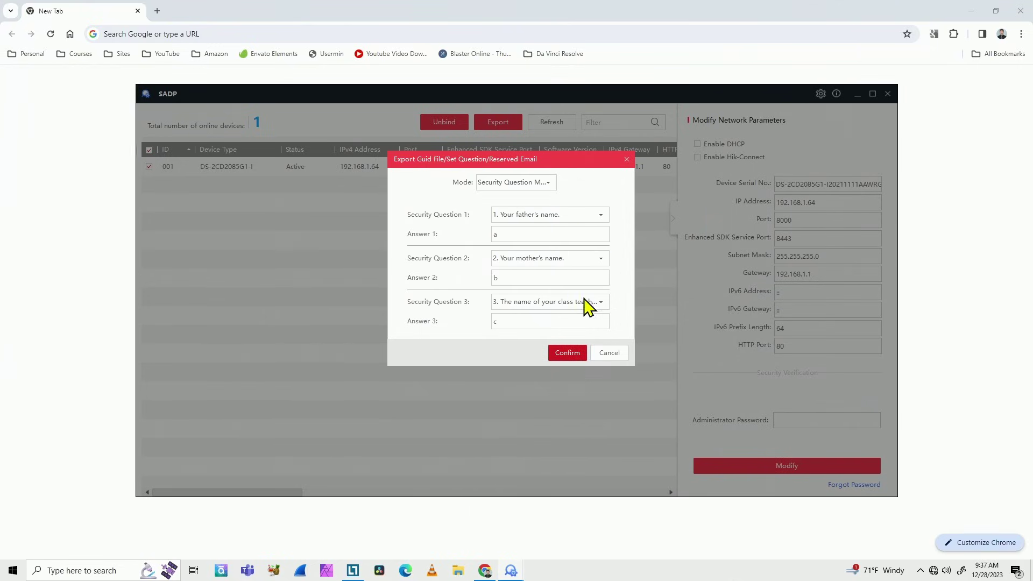
click(626, 159)
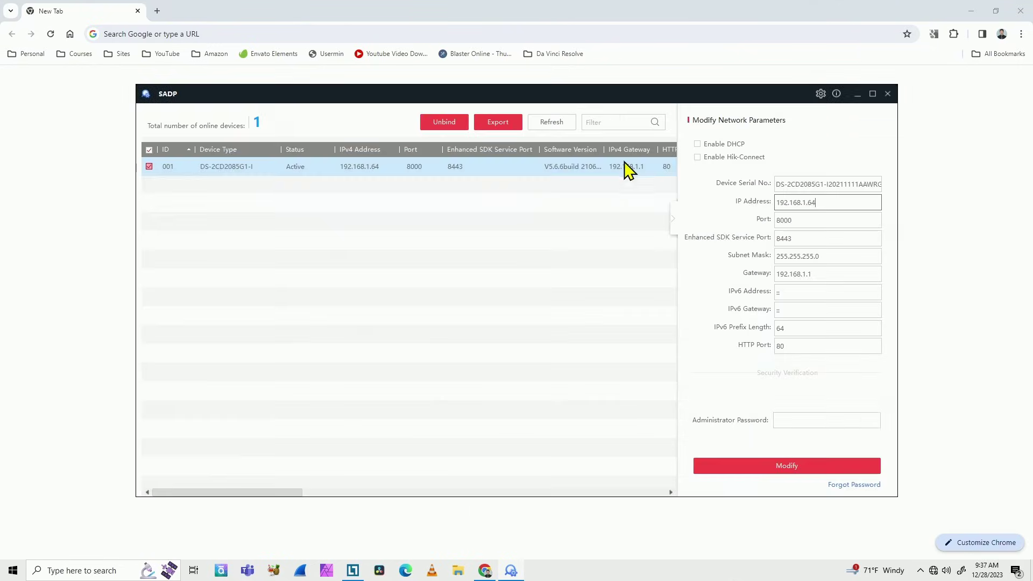
Step: Launch the camera's web login page at 192.168.1.64 from its IPv4 address in SADP
double_click(361, 172)
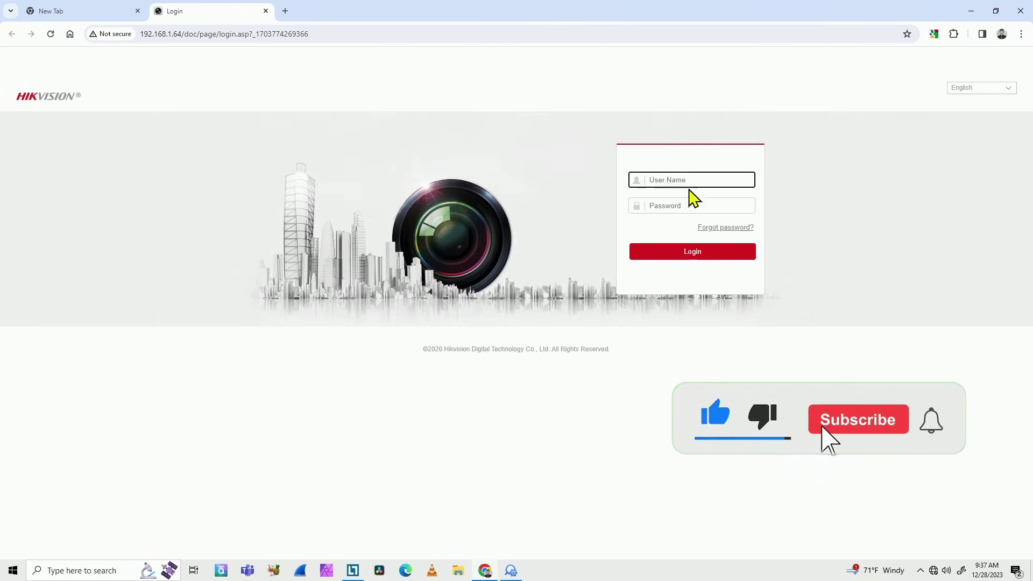
text(admin)
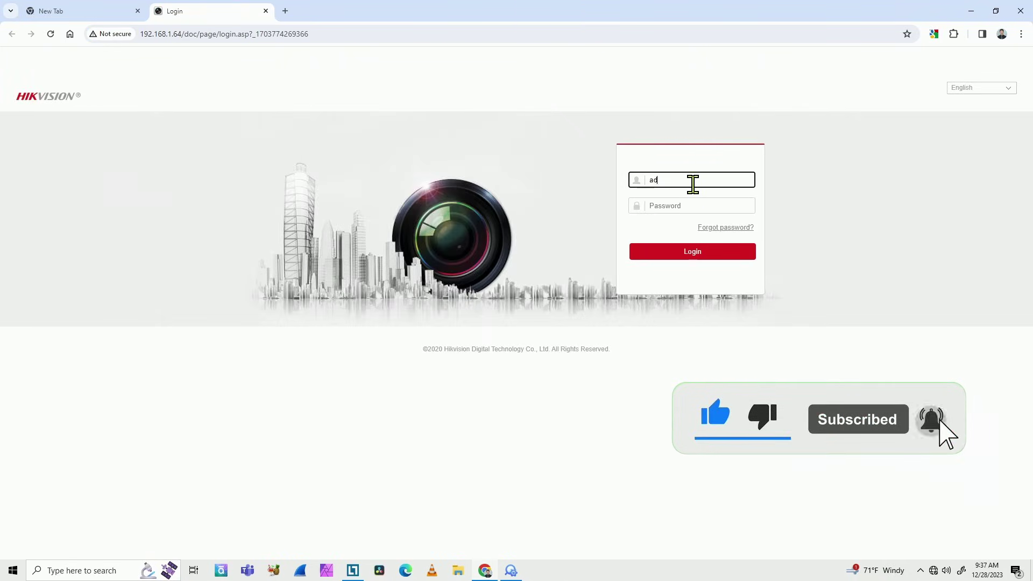